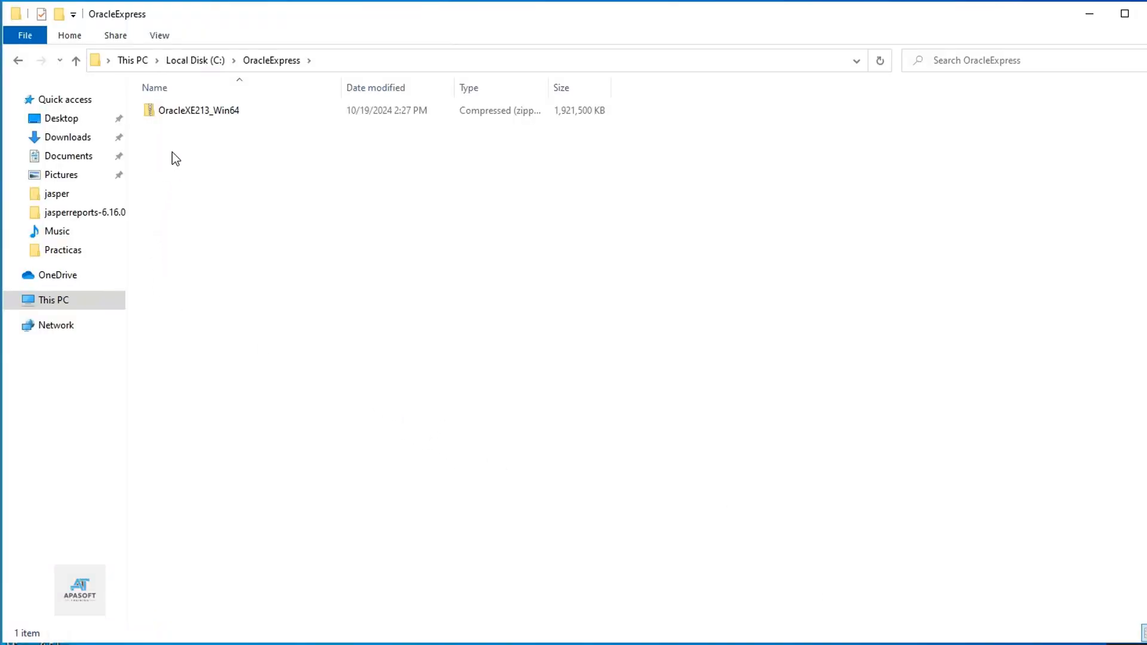
Step: Extract the OracleXE213_Win64 zip with 7-Zip into an OracleXE213_Win64 folder
click(187, 111)
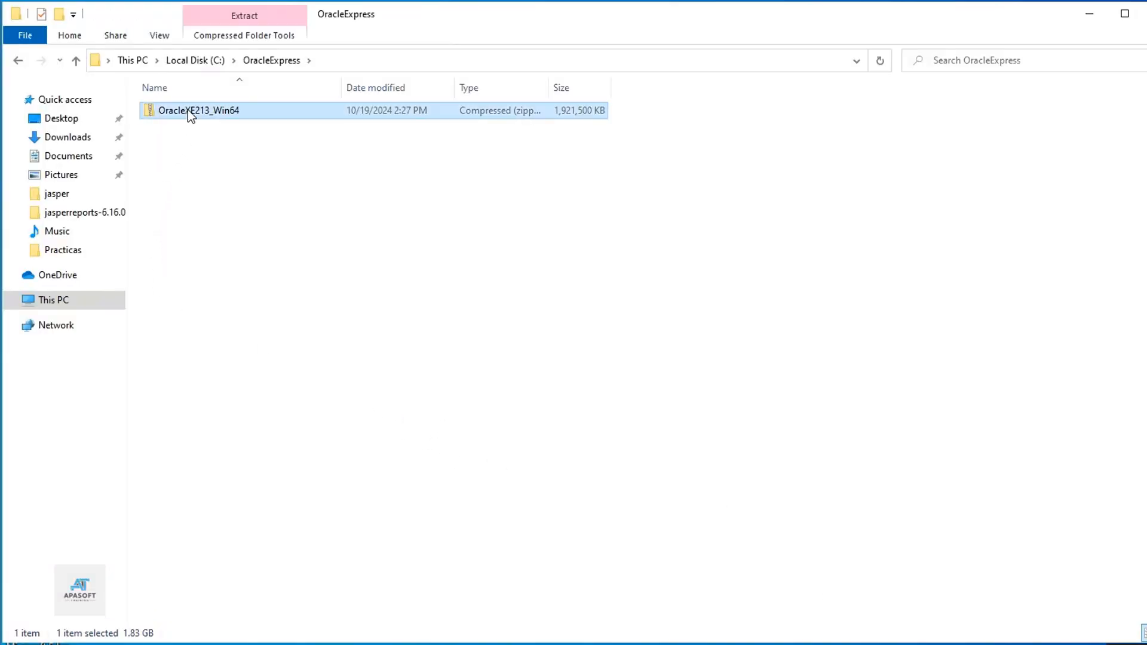
right_click(188, 111)
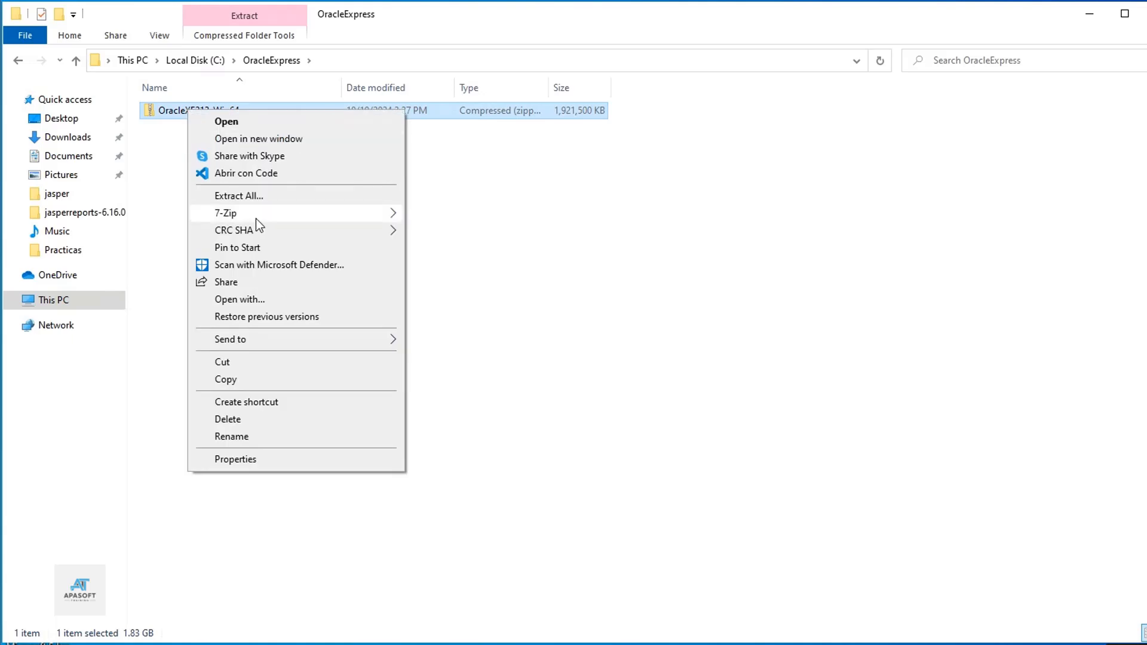
mouse_move(255, 215)
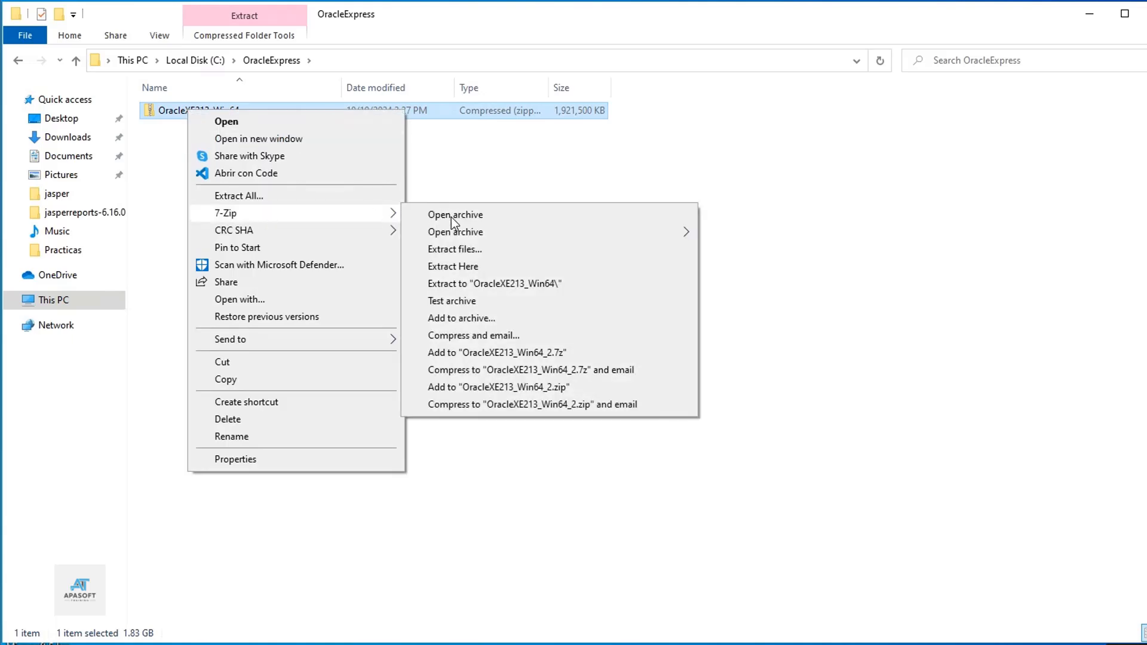
click(460, 285)
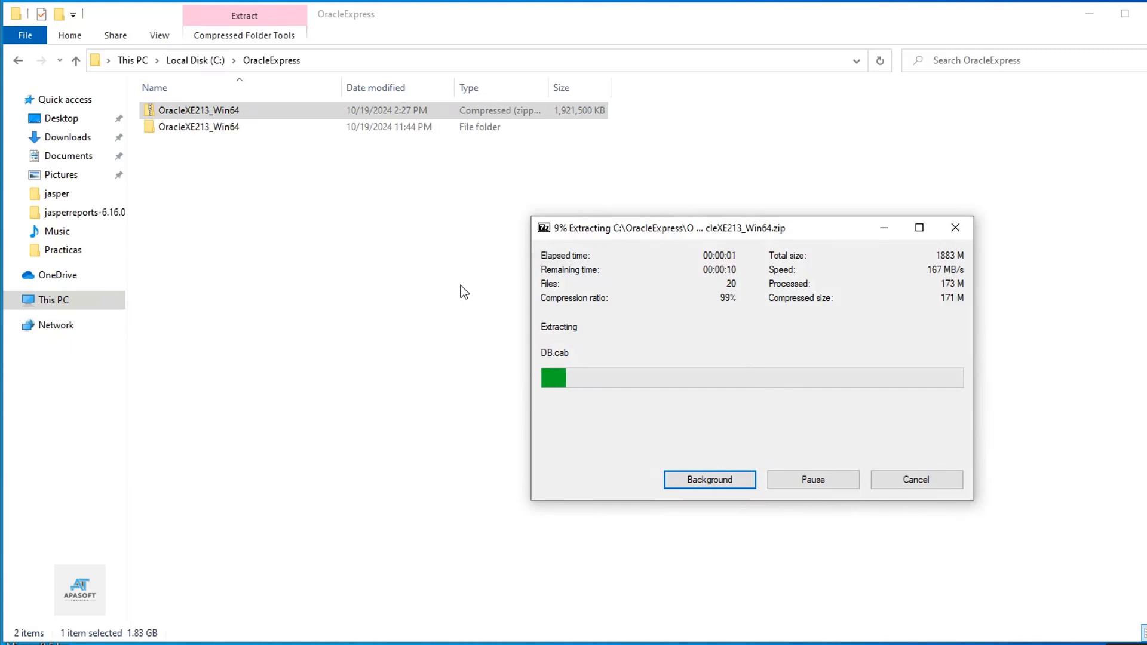
Step: Open the extracted OracleXE213_Win64 folder and select the setup application
double_click(170, 112)
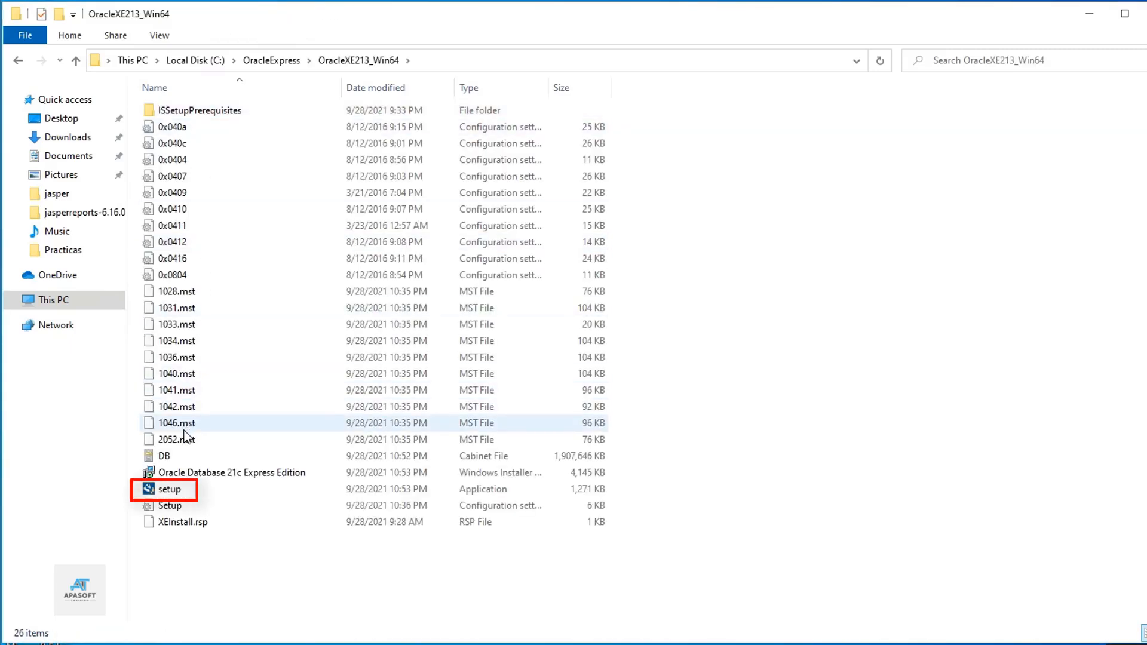
click(183, 495)
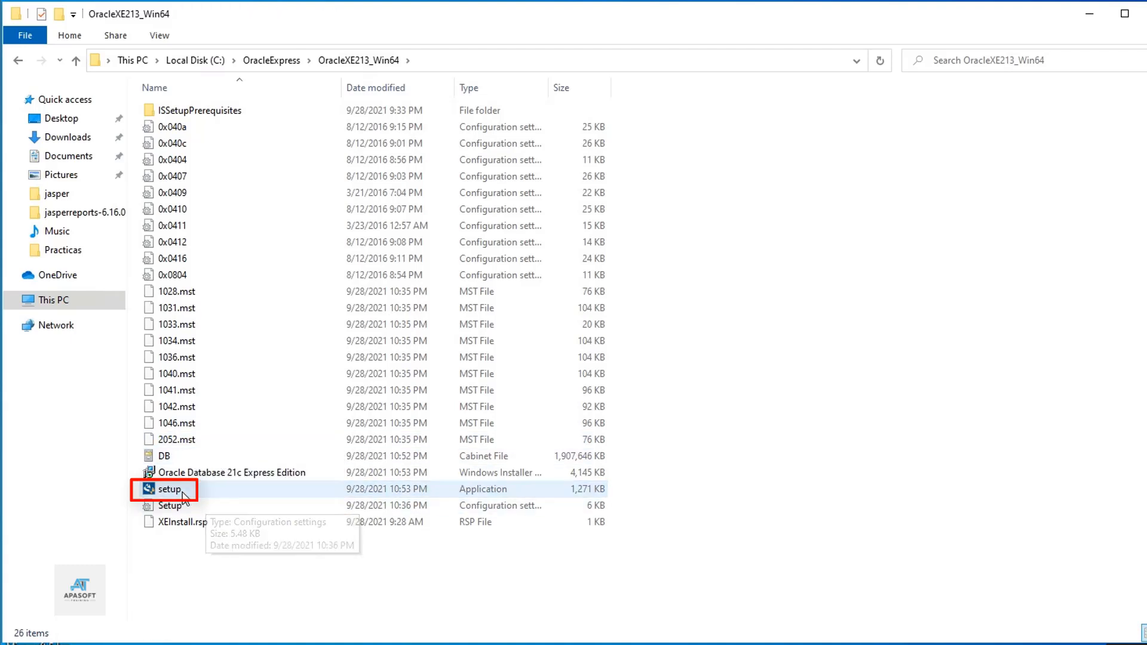
click(181, 492)
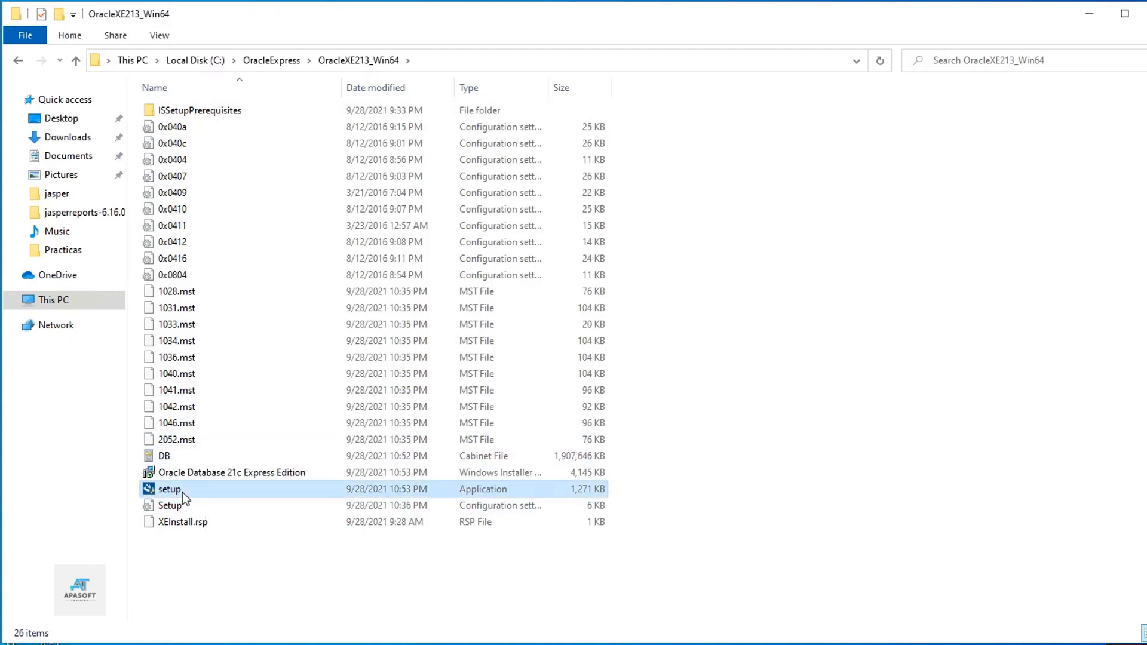
click(182, 492)
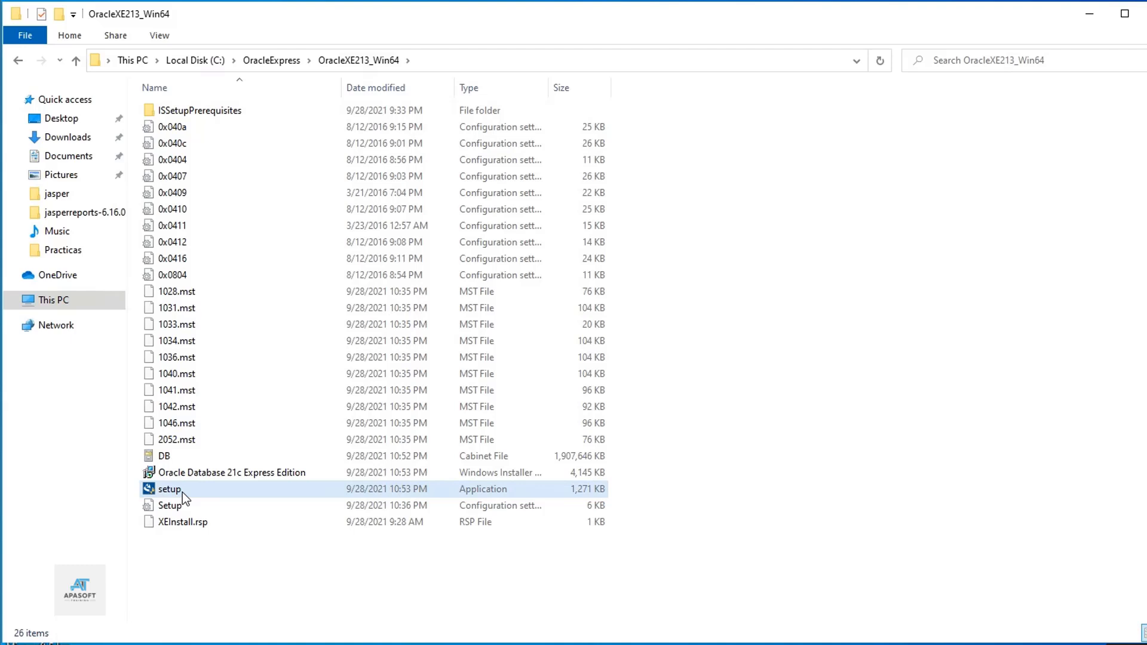
click(182, 492)
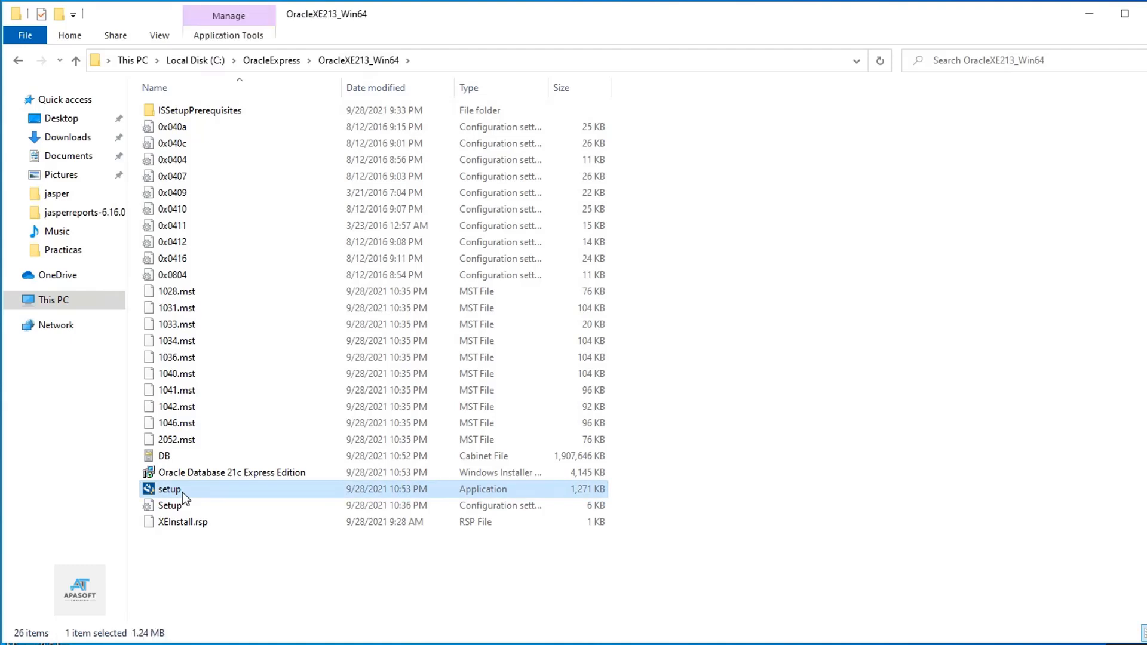
Step: Run setup as administrator and approve the User Account Control prompt
right_click(181, 490)
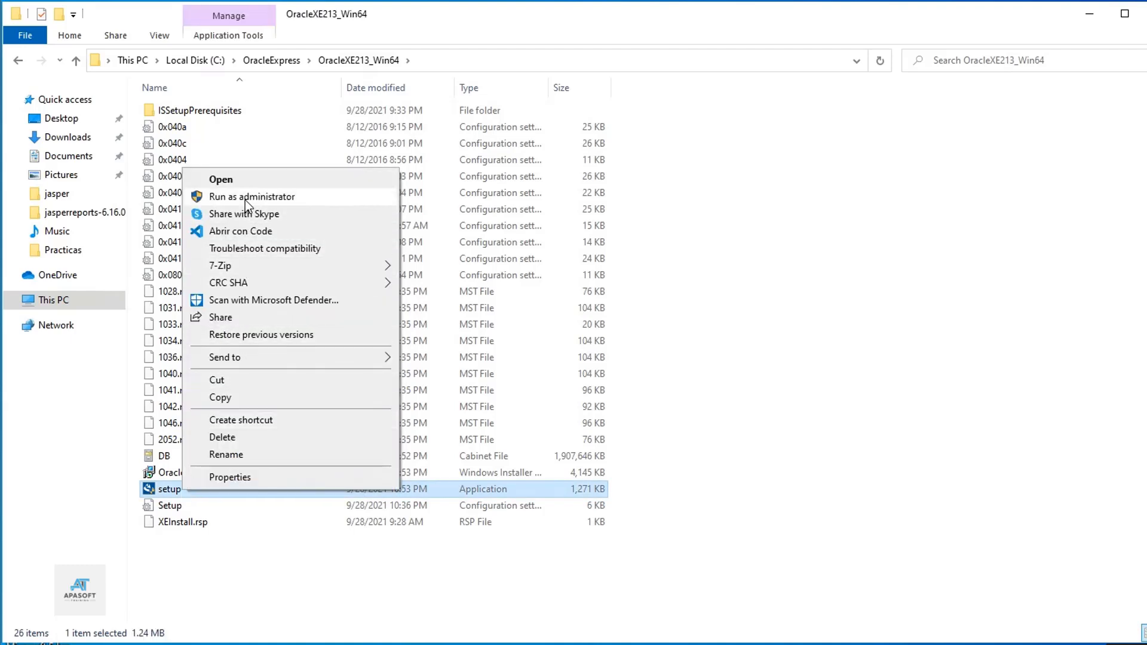
click(311, 197)
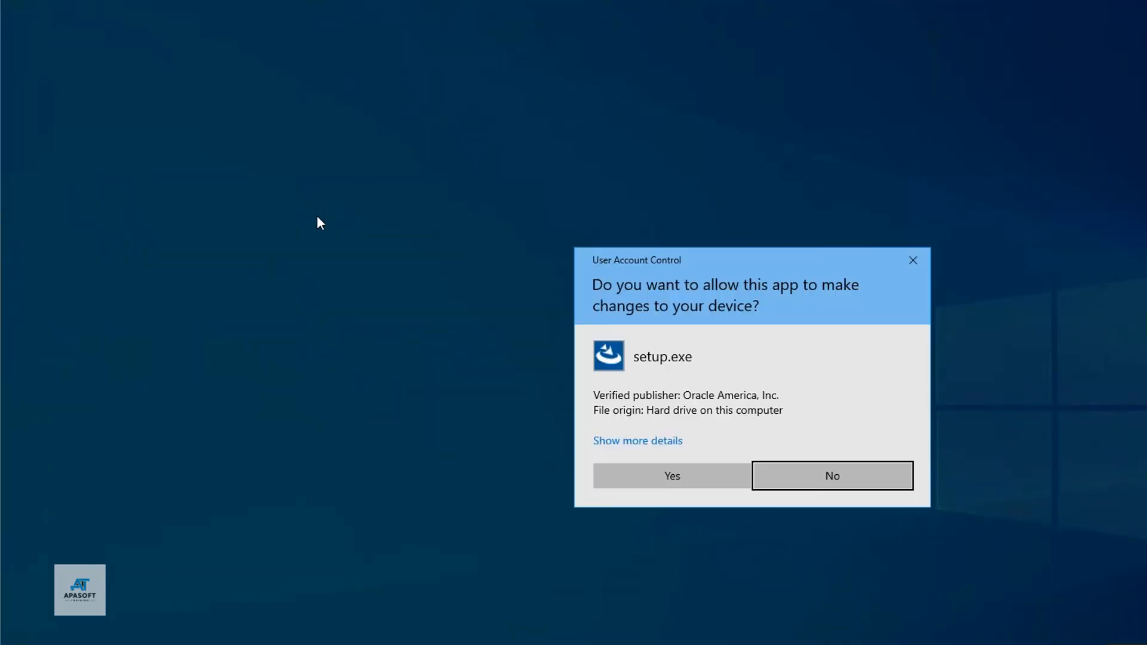
click(672, 472)
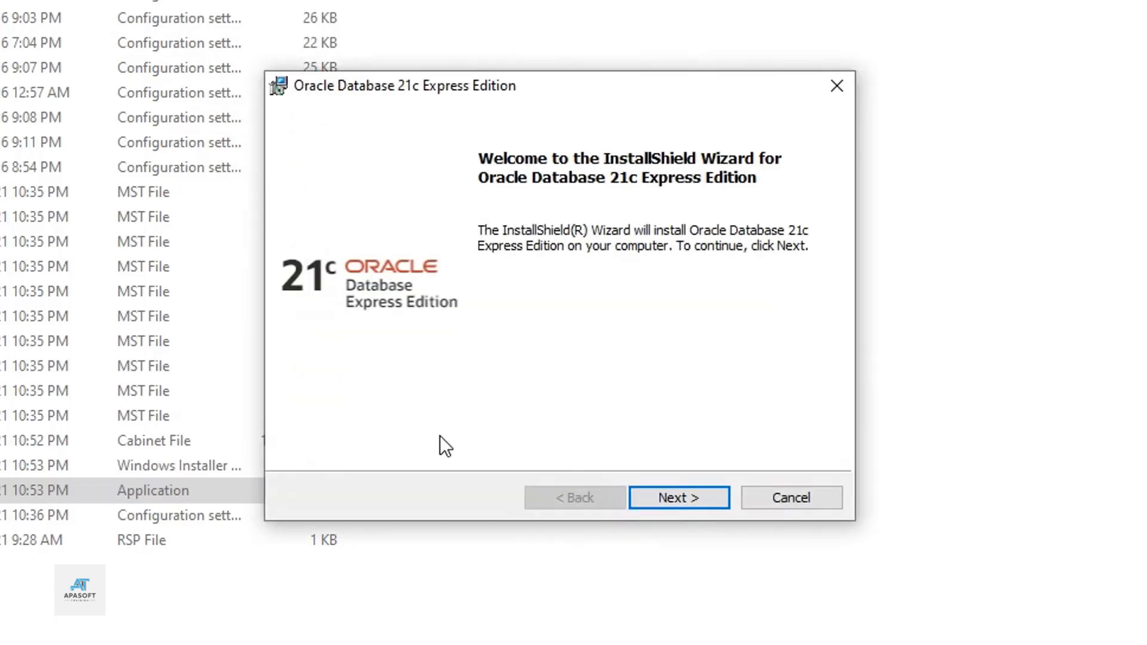
Step: Move past the welcome page and accept the license agreement terms
click(682, 496)
click(283, 413)
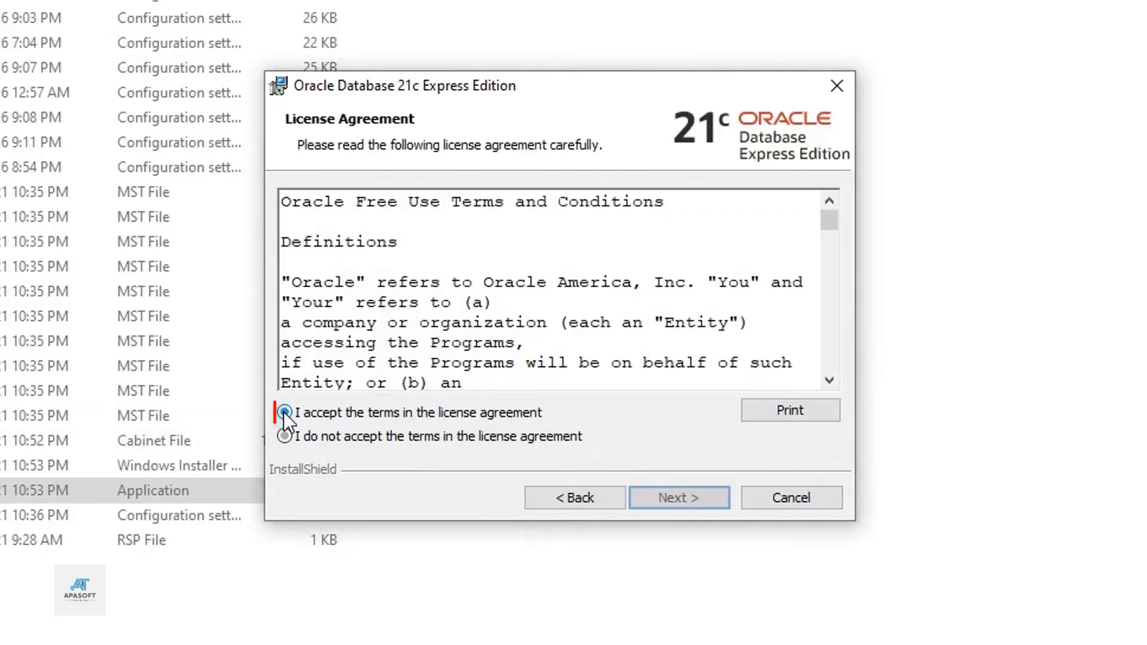
click(677, 493)
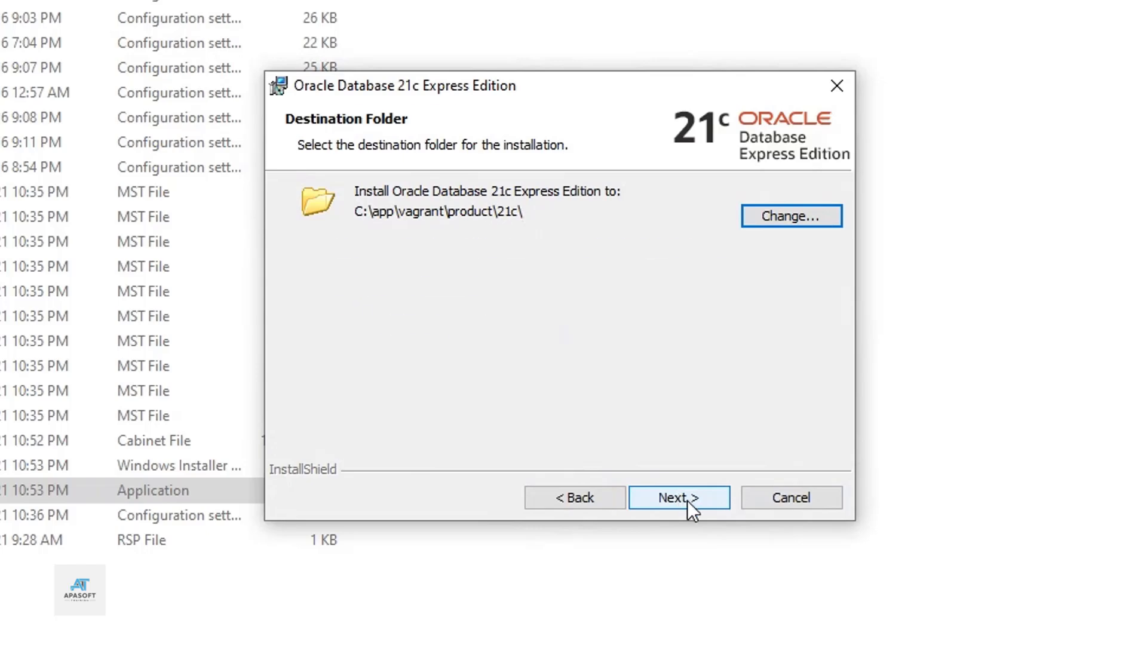
Step: Keep the default install location and enter and confirm the SYS/SYSTEM/PDBADMIN database password
click(688, 501)
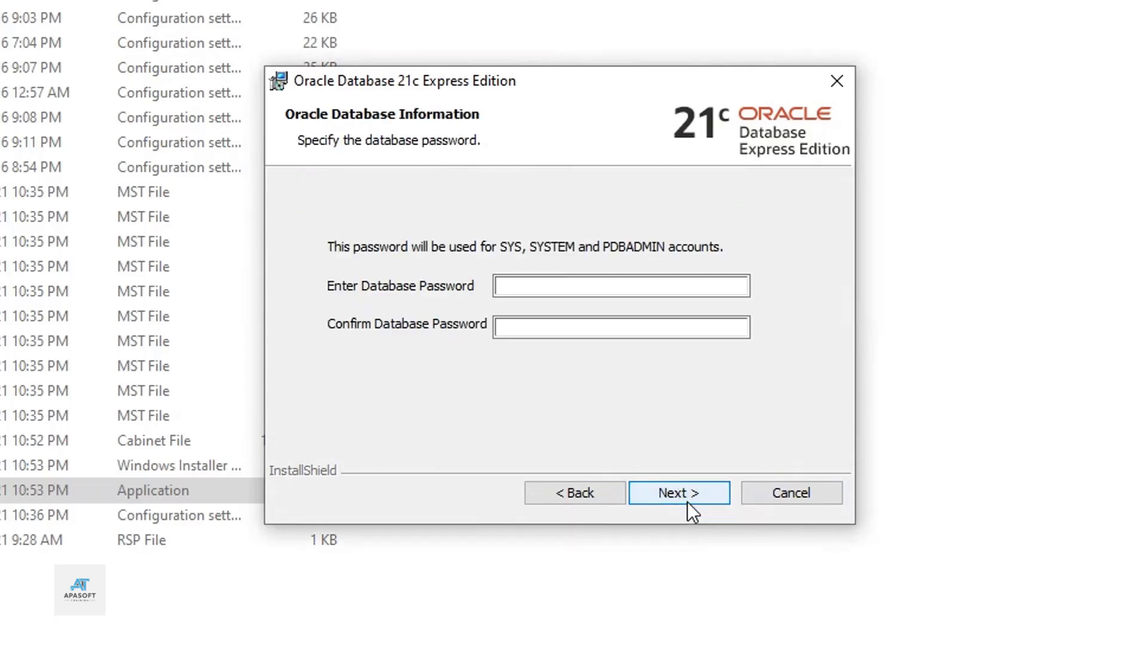
click(567, 278)
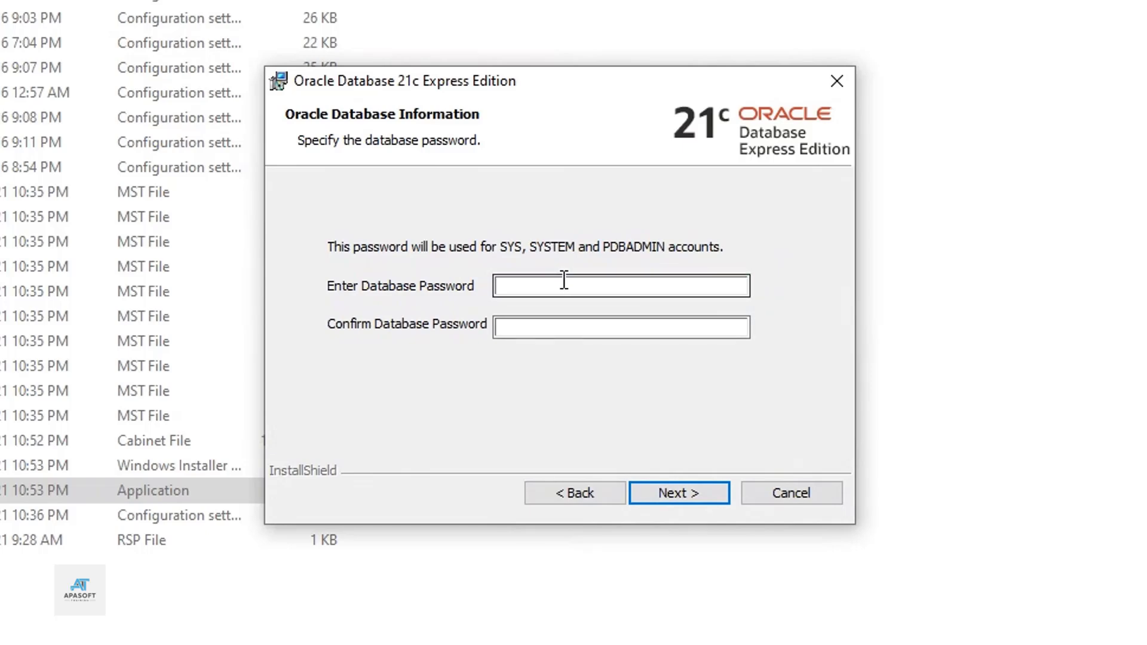
text(oracle)
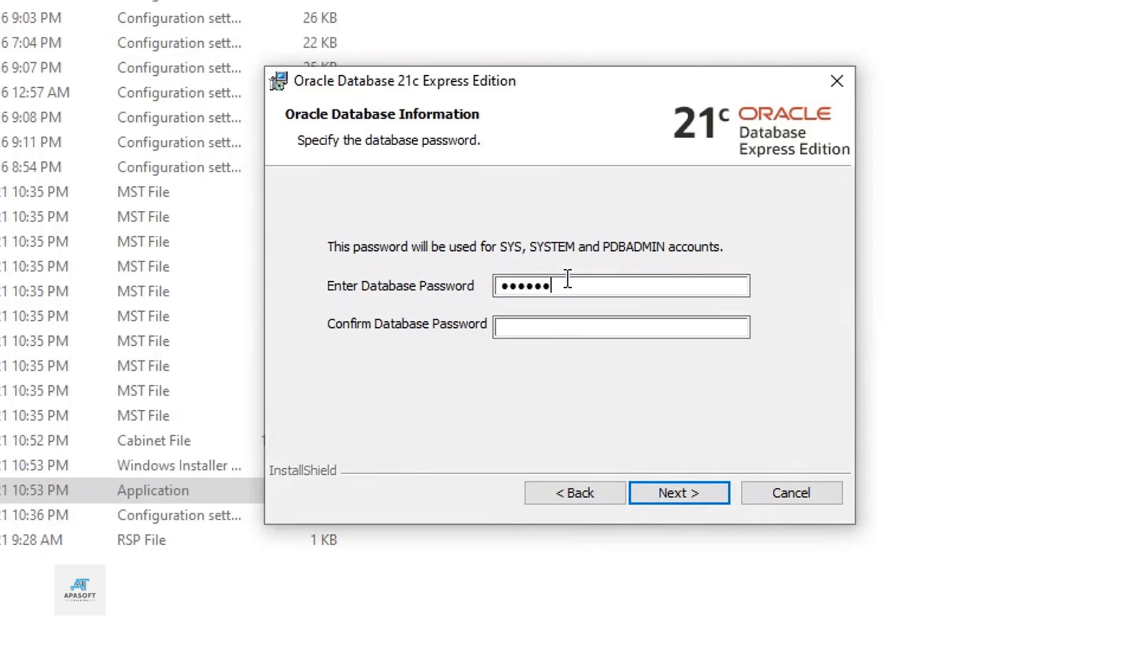
text(1)
key(Tab)
text(oracle1)
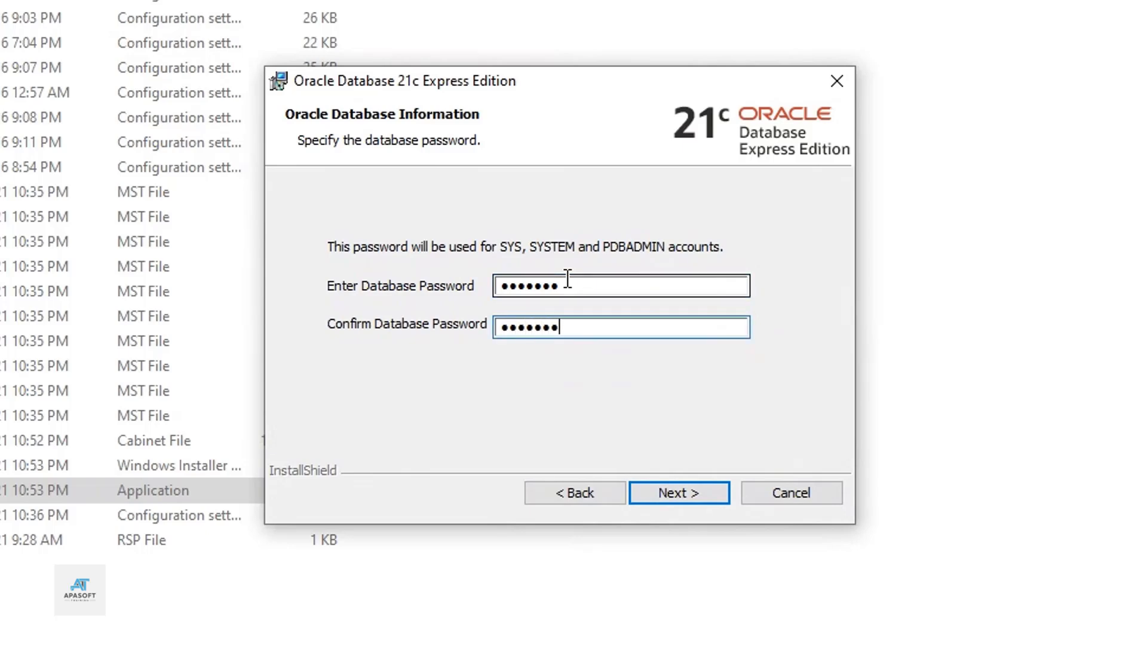
click(678, 493)
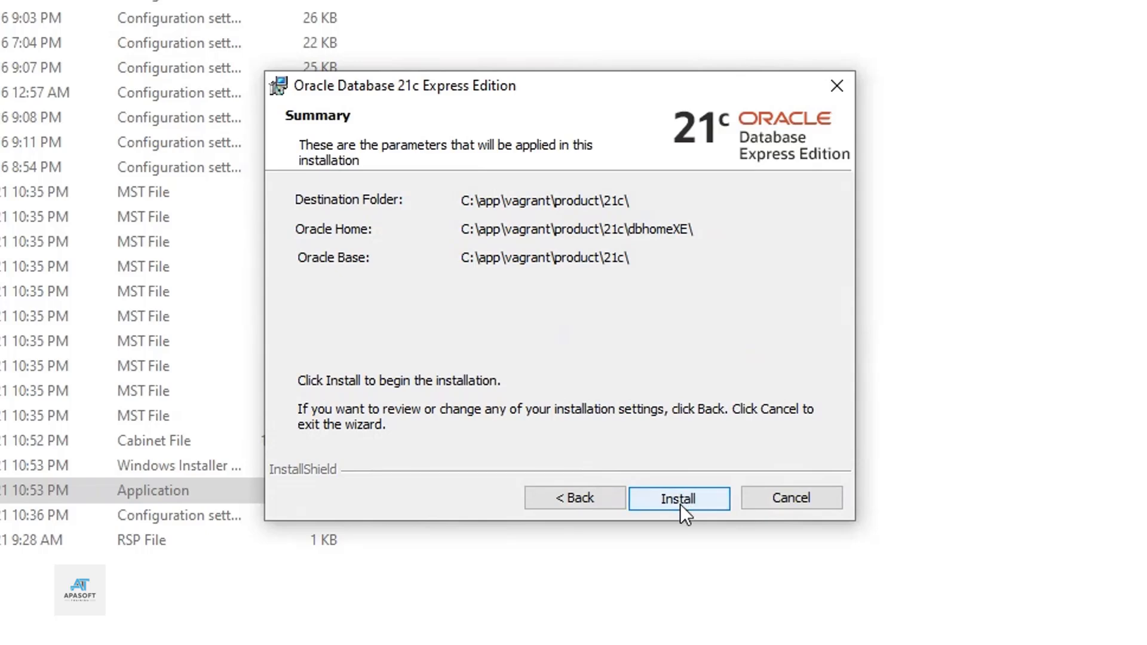
Step: Install Oracle Database 21c Express Edition and close the wizard when it finishes
click(678, 504)
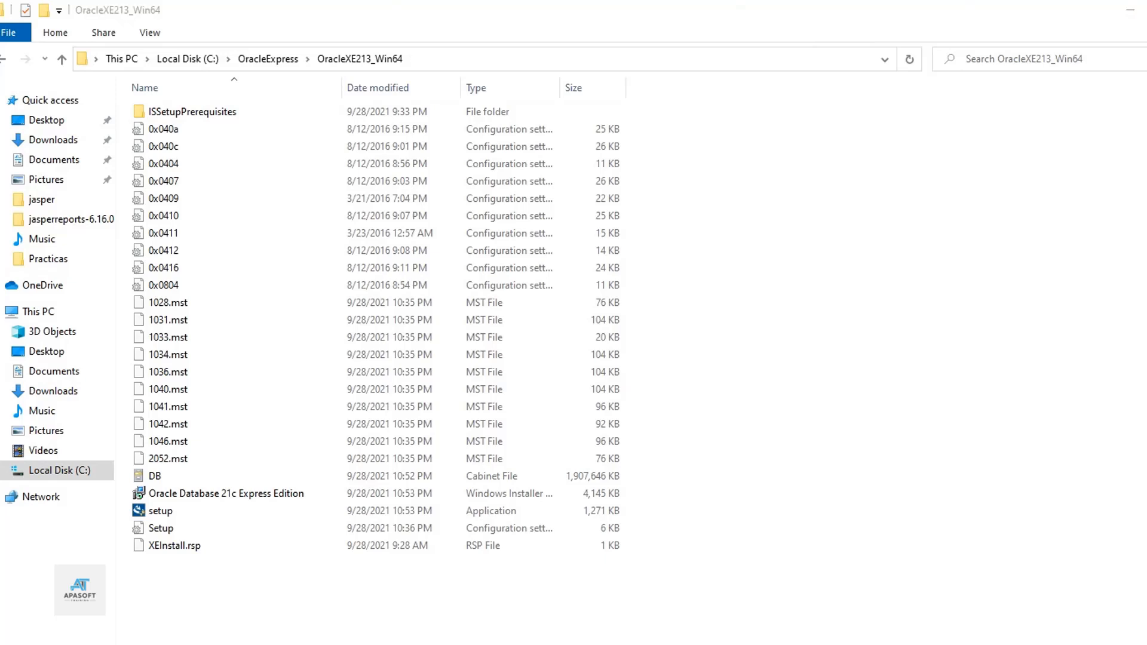
Step: Open Command Prompt and run 'sqlplus / as sysdba' to connect to the XE database
key(super)
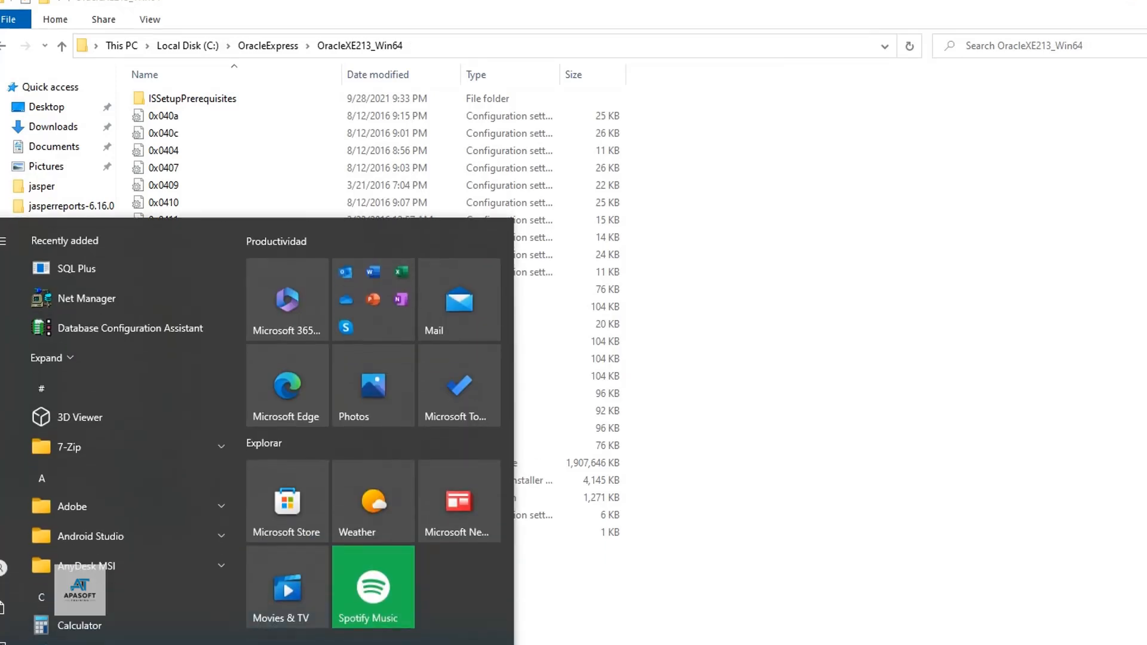
text(cmd)
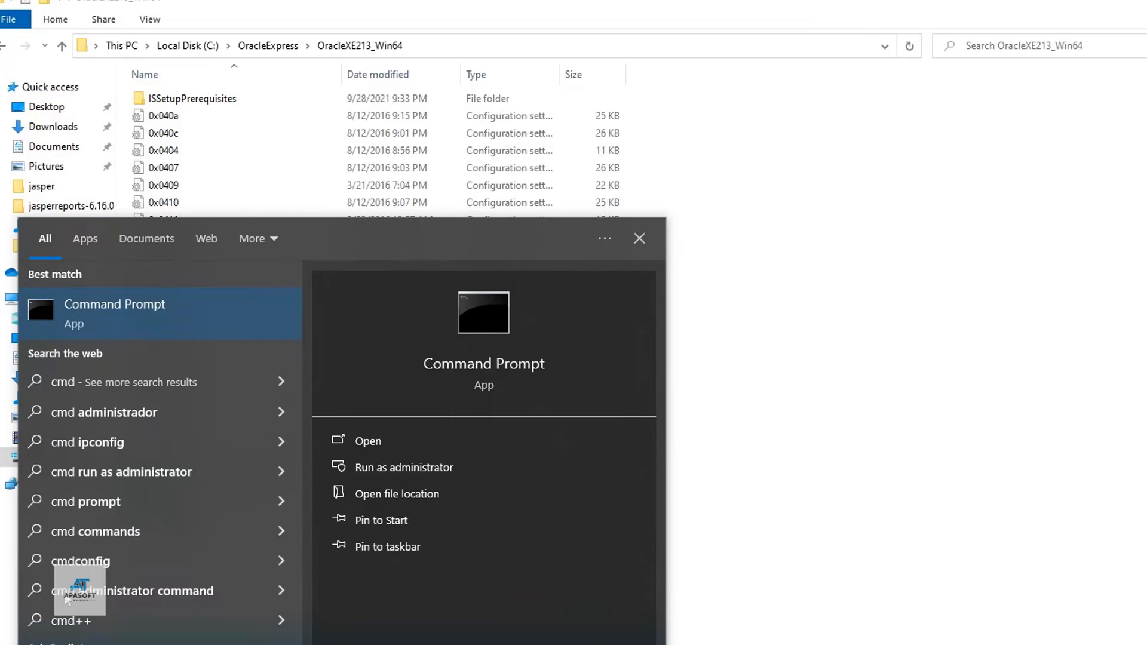
click(130, 324)
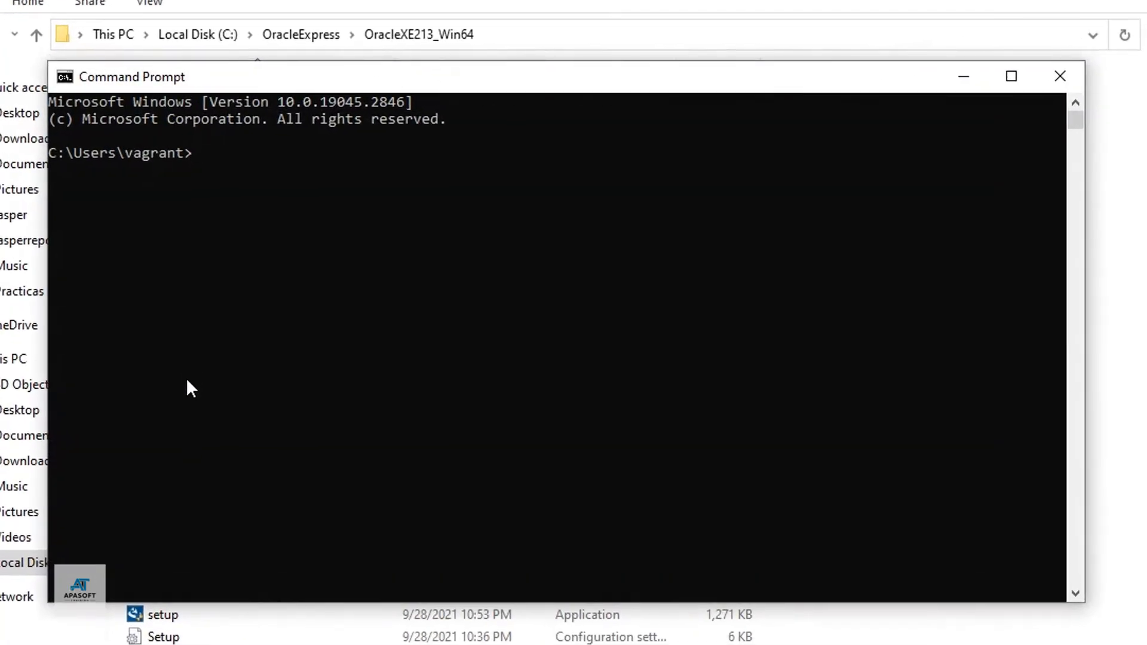
text(sqlplus / as sysdba)
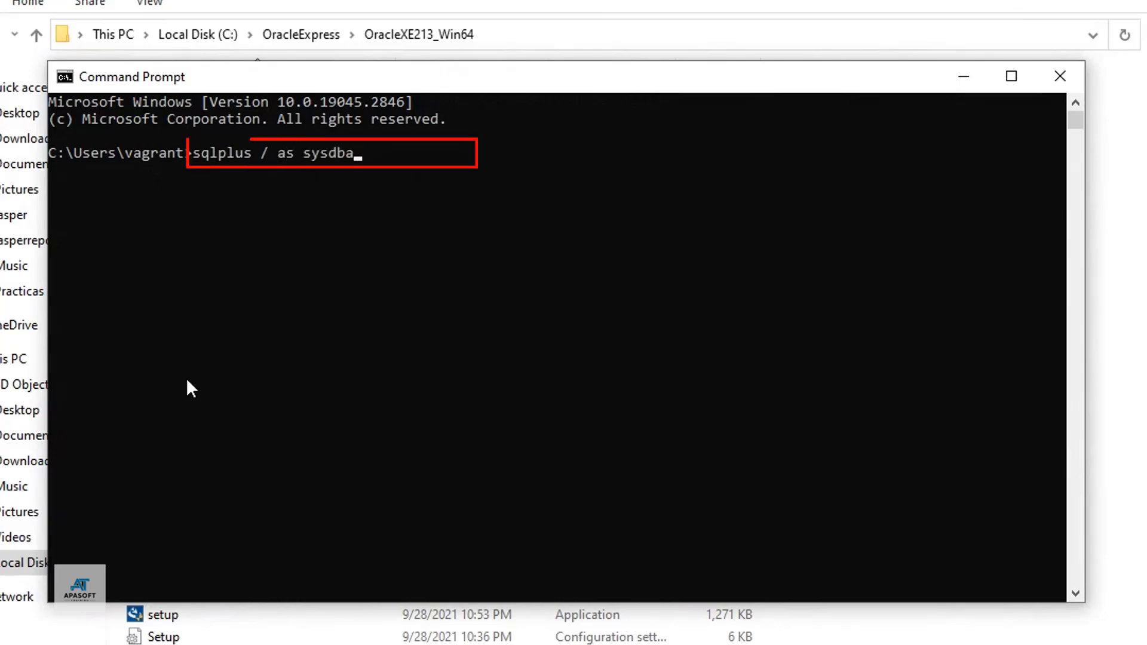
key(Return)
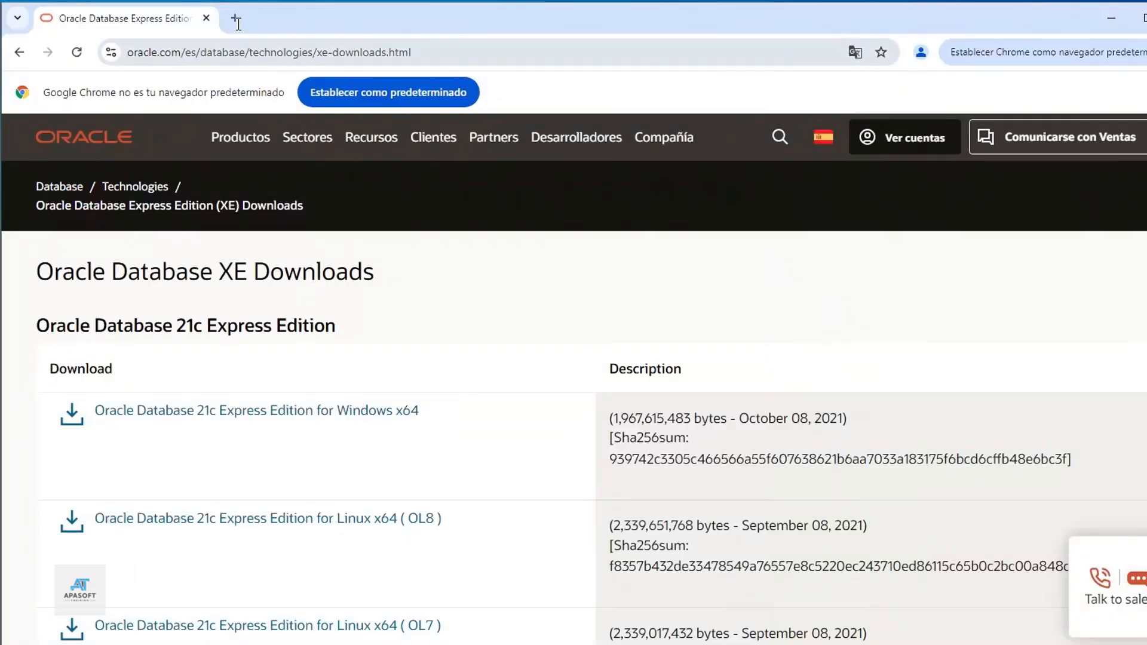
click(236, 22)
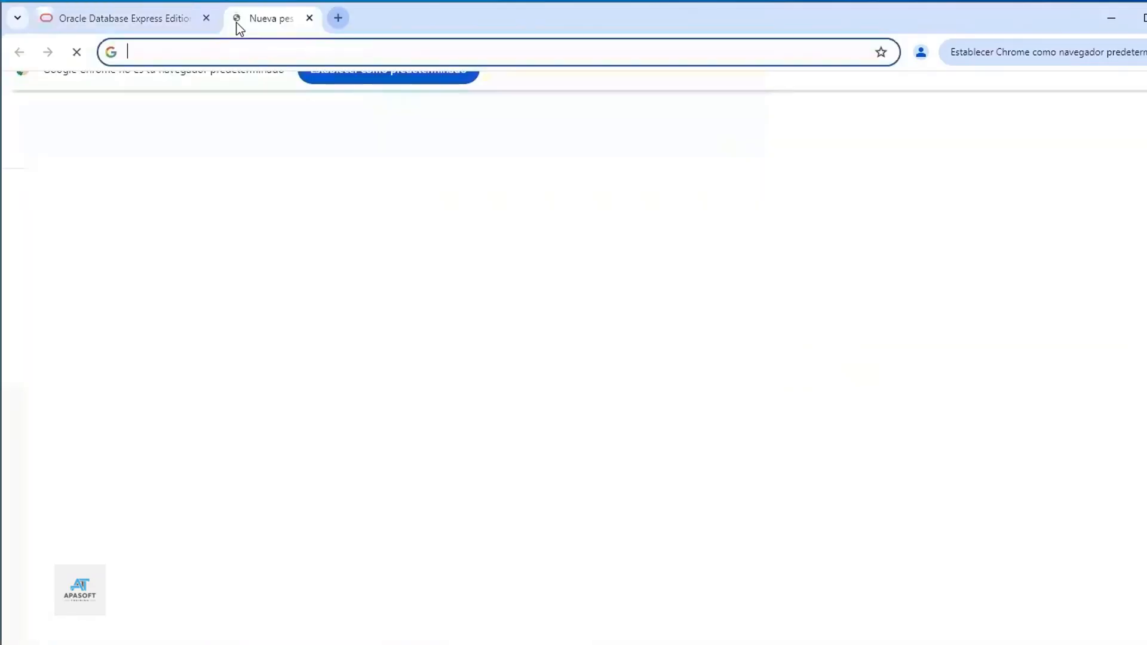
text(https)
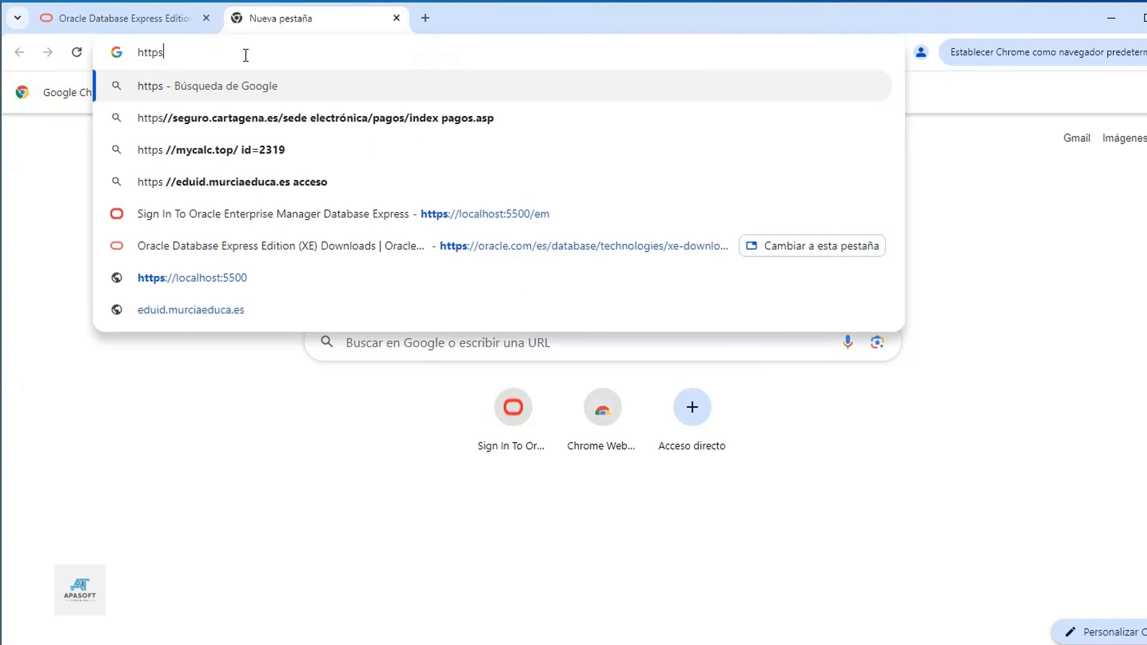
text(://)
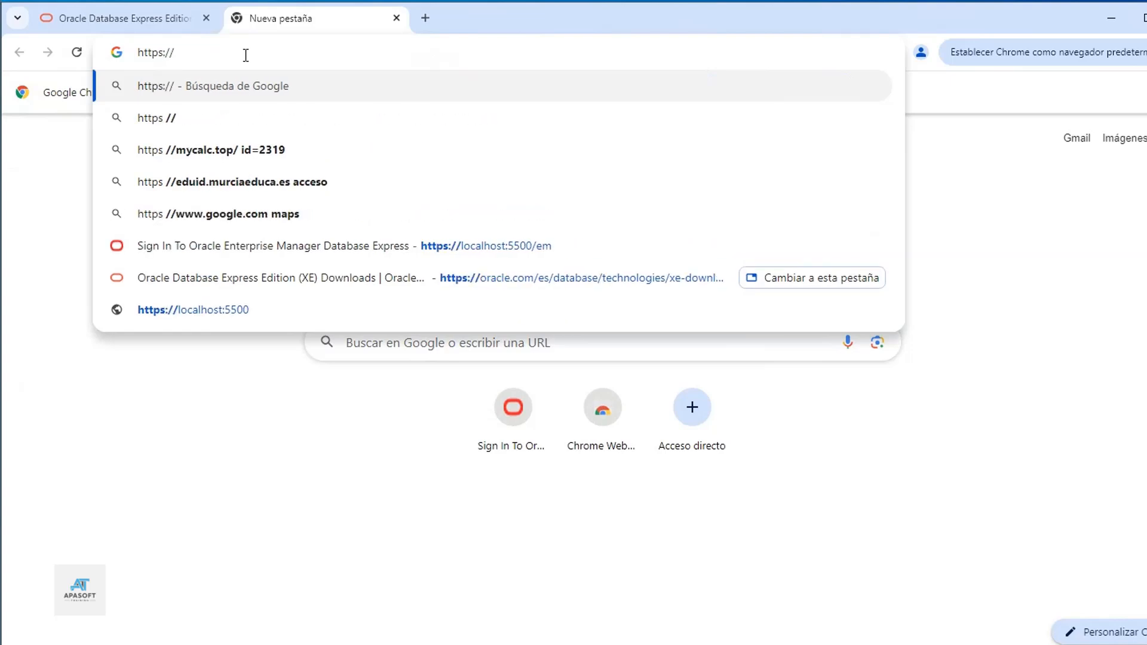
text(localhost)
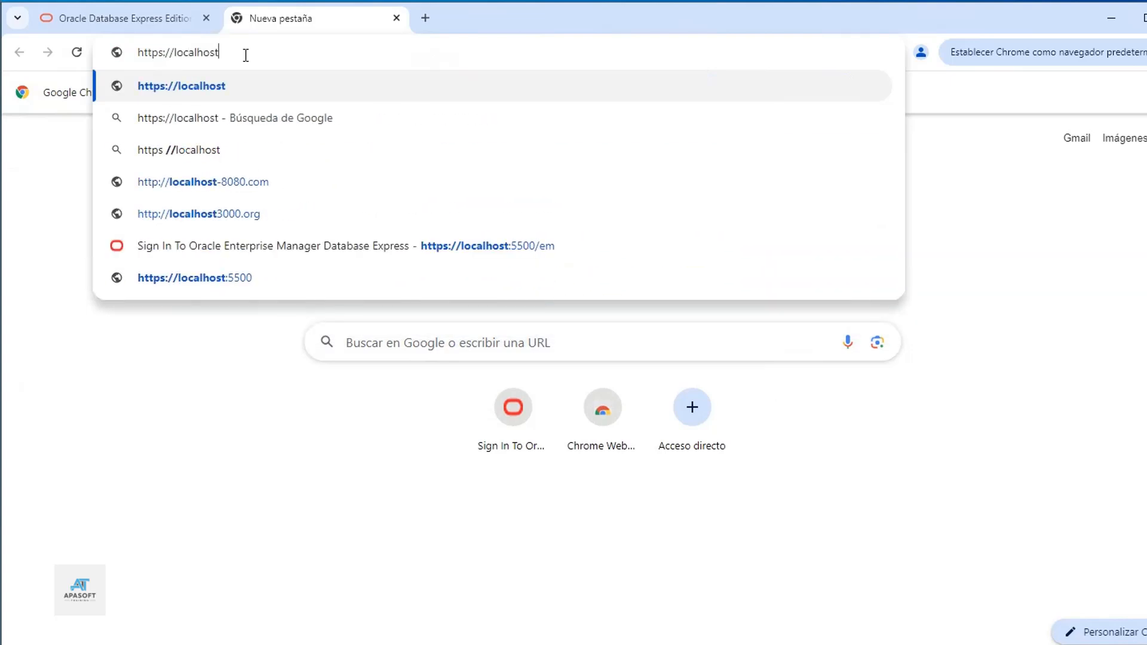
text(:5500)
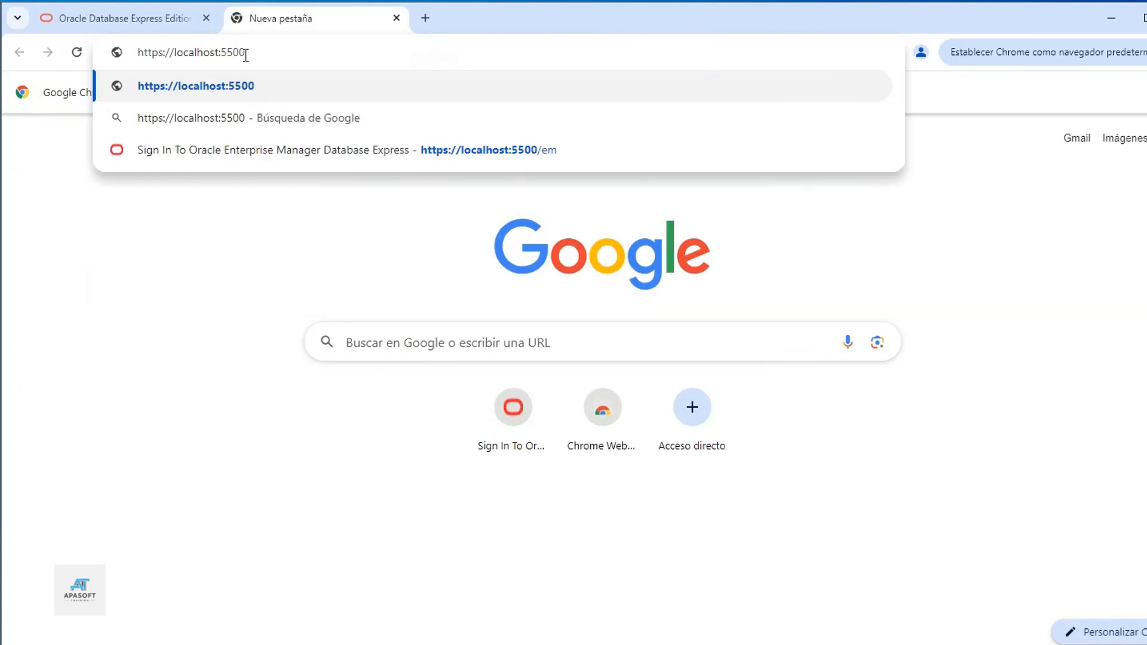
text(/em)
key(Return)
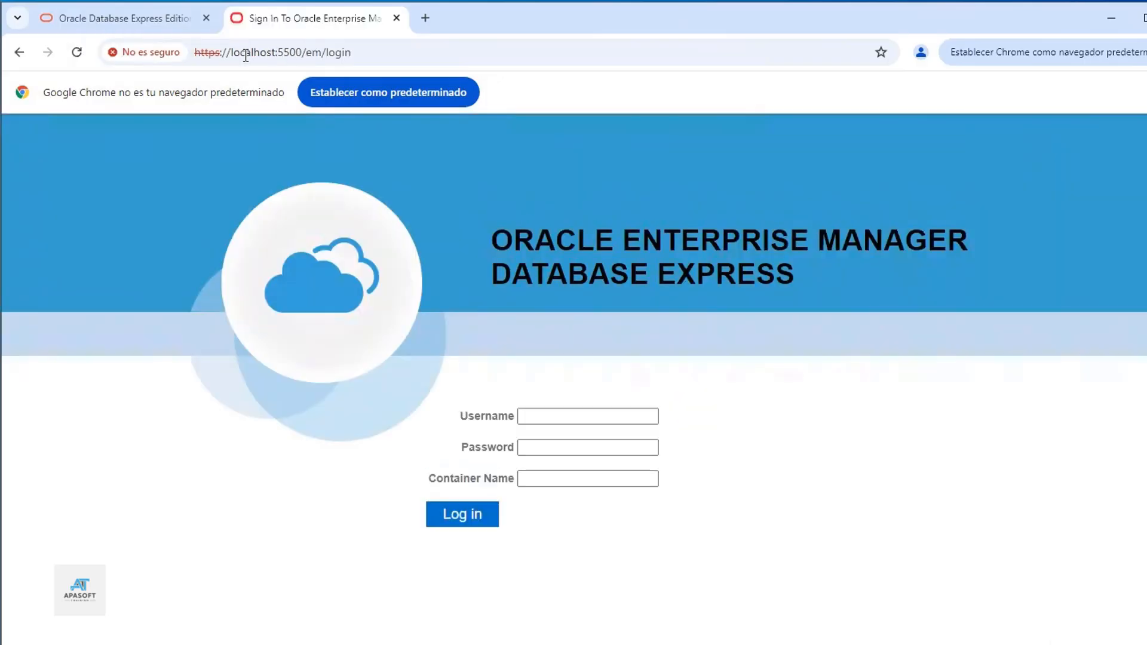
Step: Log in to Enterprise Manager Express with username 'system' and its password
click(565, 417)
text(system)
key(Tab)
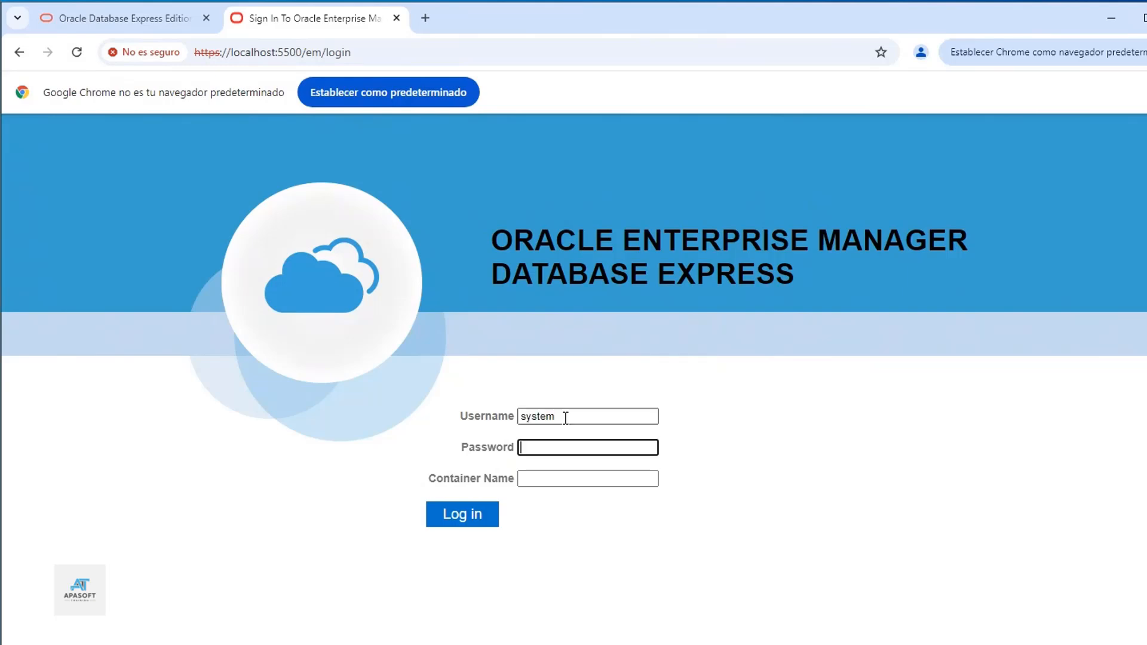
text(manager)
click(452, 521)
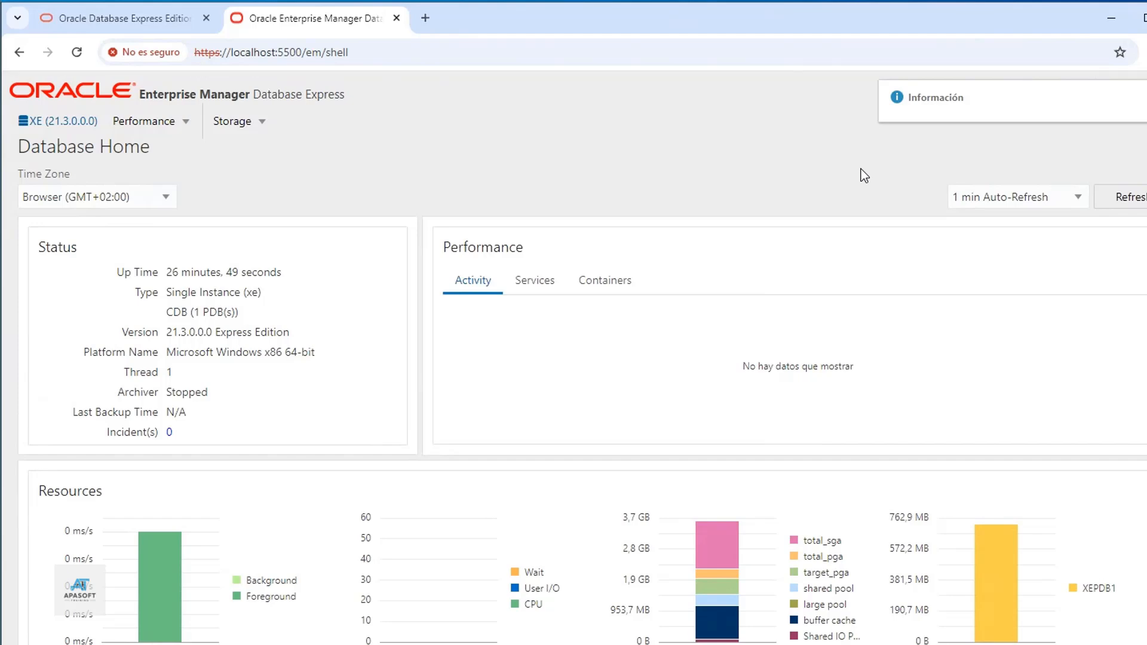
Step: Scroll through Database Home, open the Performance menu, then search Windows for 'service'
scroll(424, 440, down, 6)
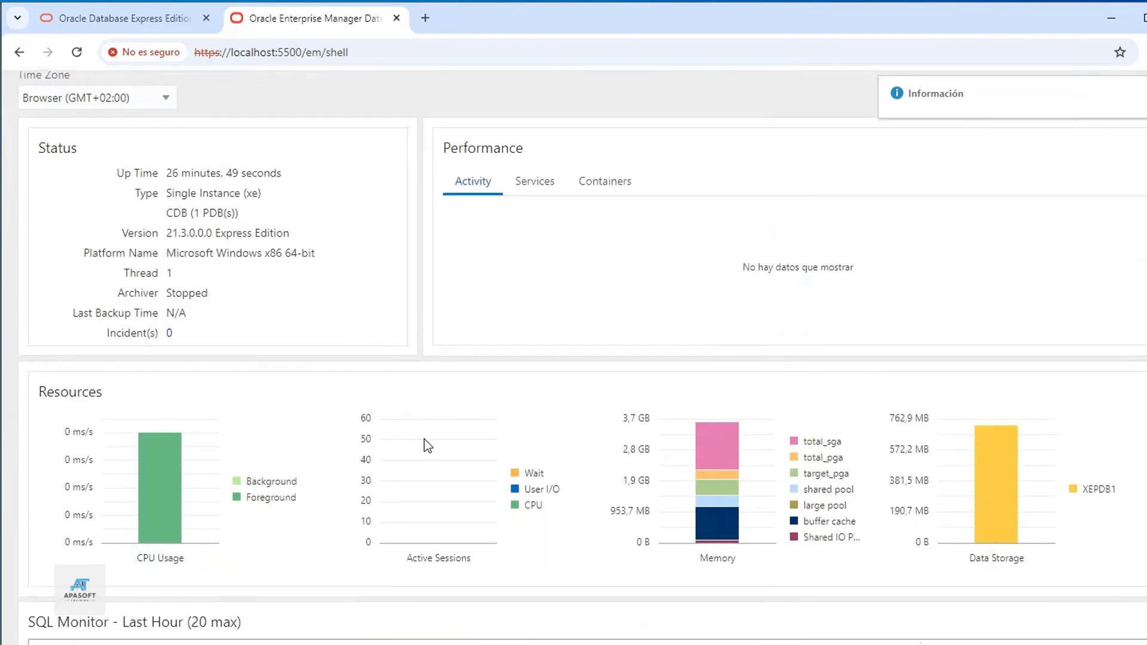
scroll(424, 442, down, 5)
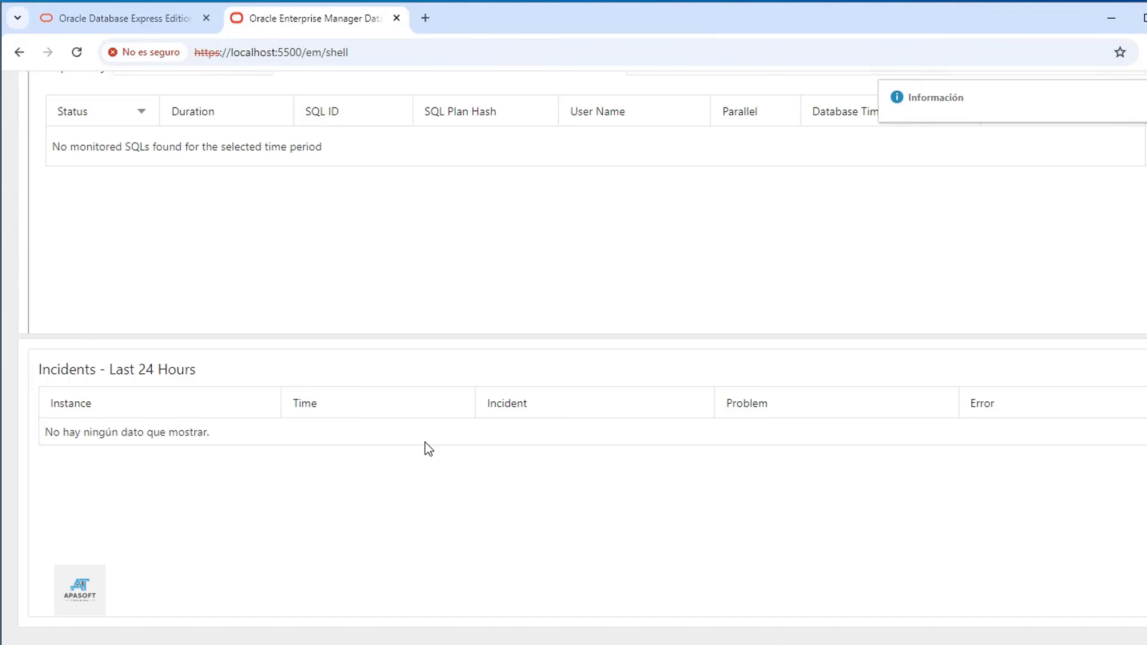
scroll(425, 442, up, 8)
click(151, 121)
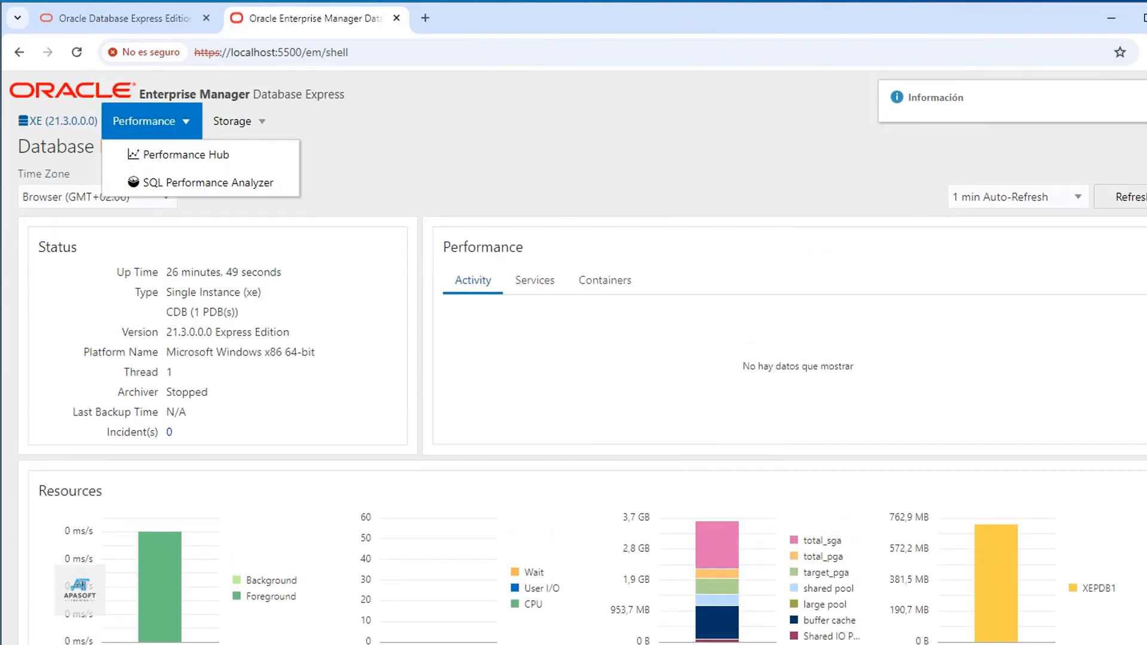
key(super)
text(service)
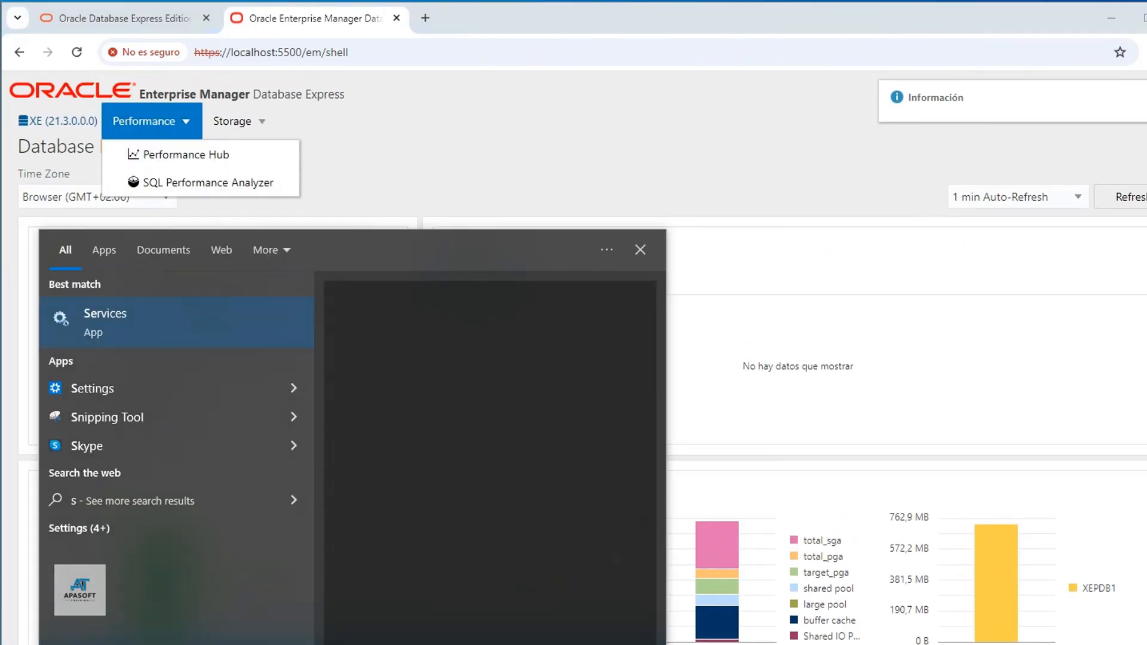
Step: Open Services, enlarge the window, widen the Name column and scroll to OracleServiceXE
click(95, 319)
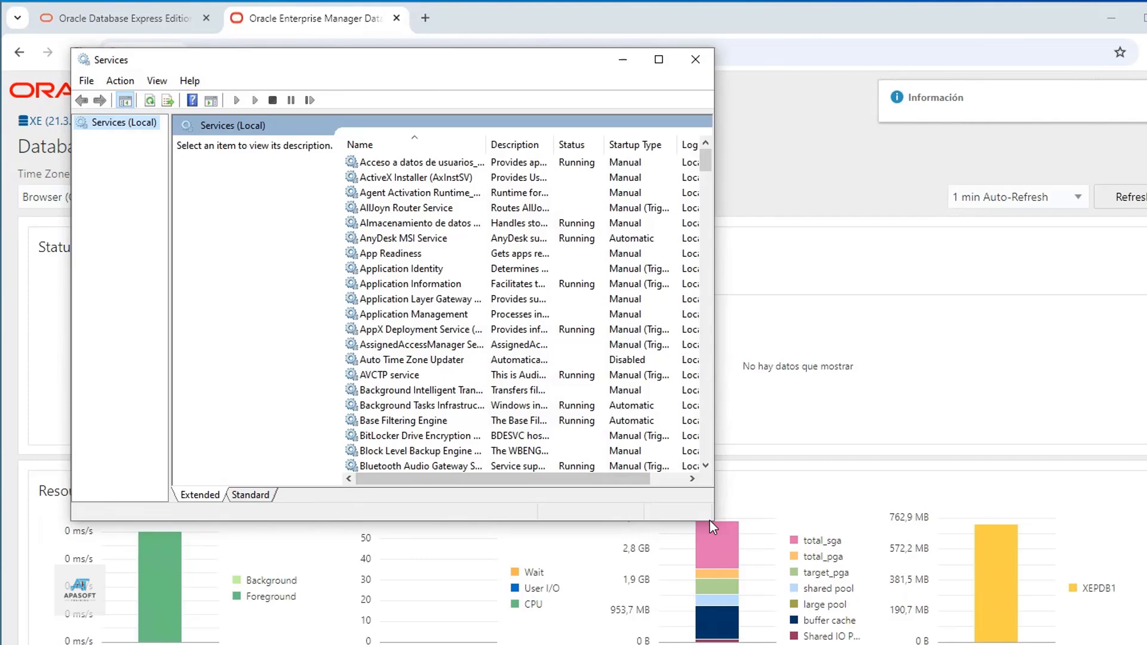
drag(708, 520, 996, 570)
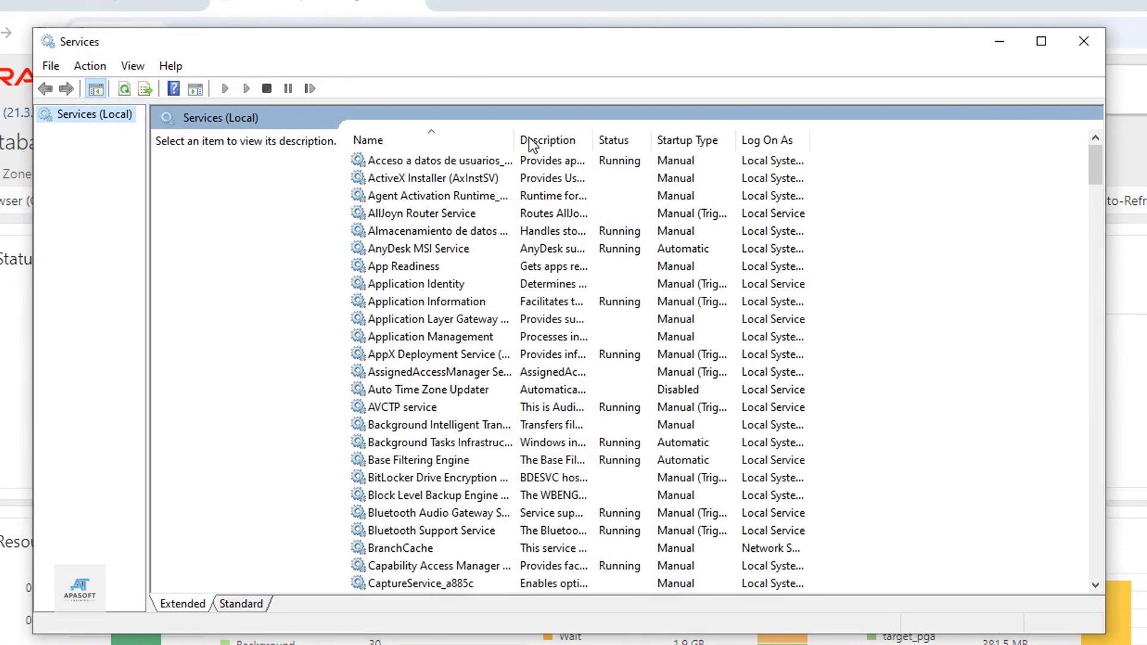
drag(501, 142, 641, 141)
scroll(536, 323, down, 16)
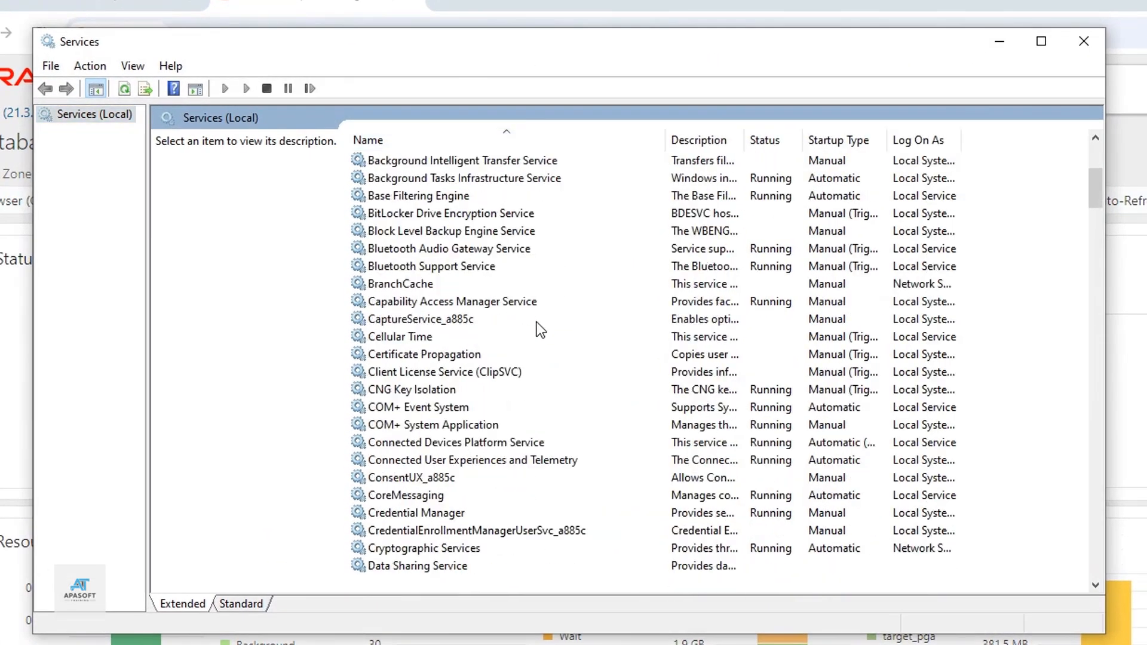
scroll(536, 326, down, 20)
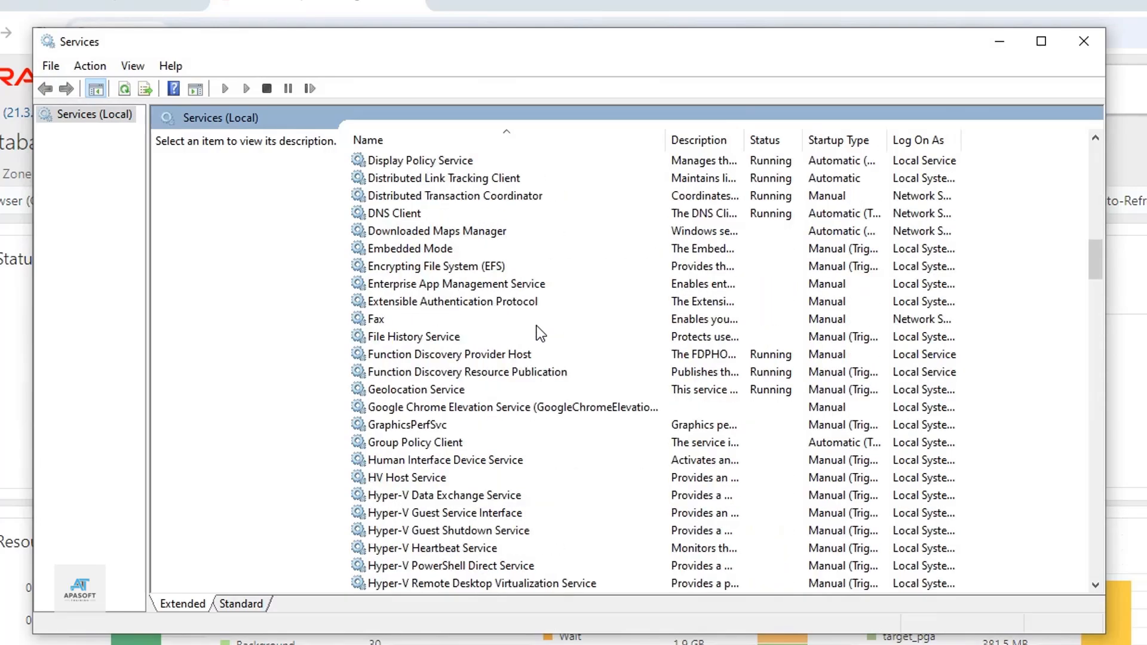
scroll(536, 326, down, 12)
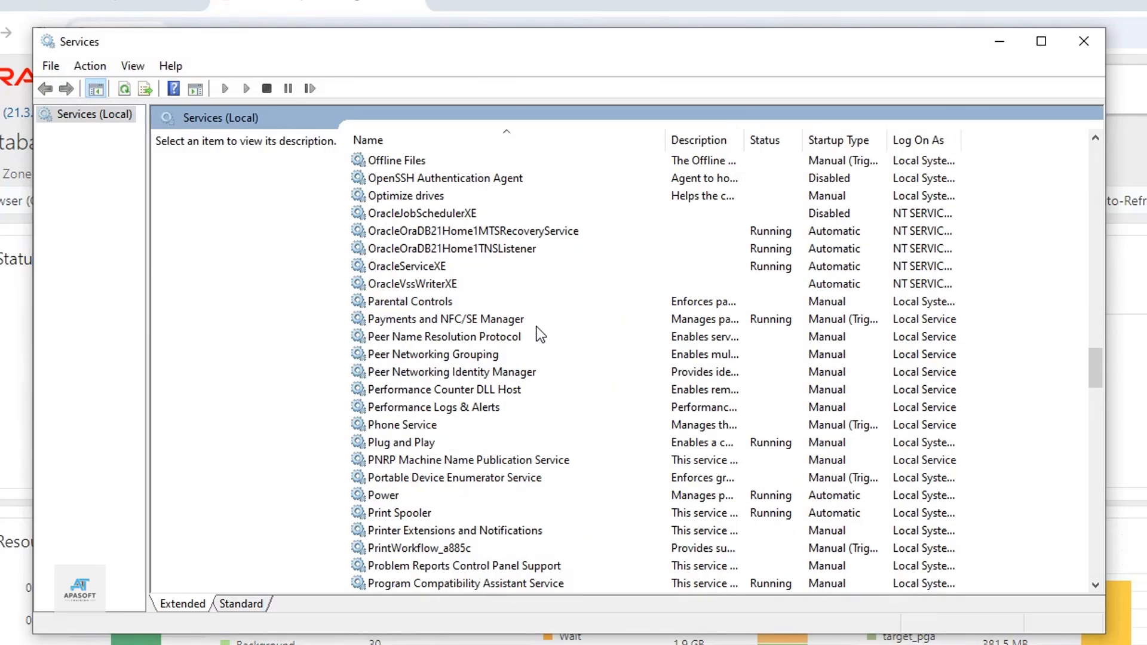
scroll(536, 327, up, 7)
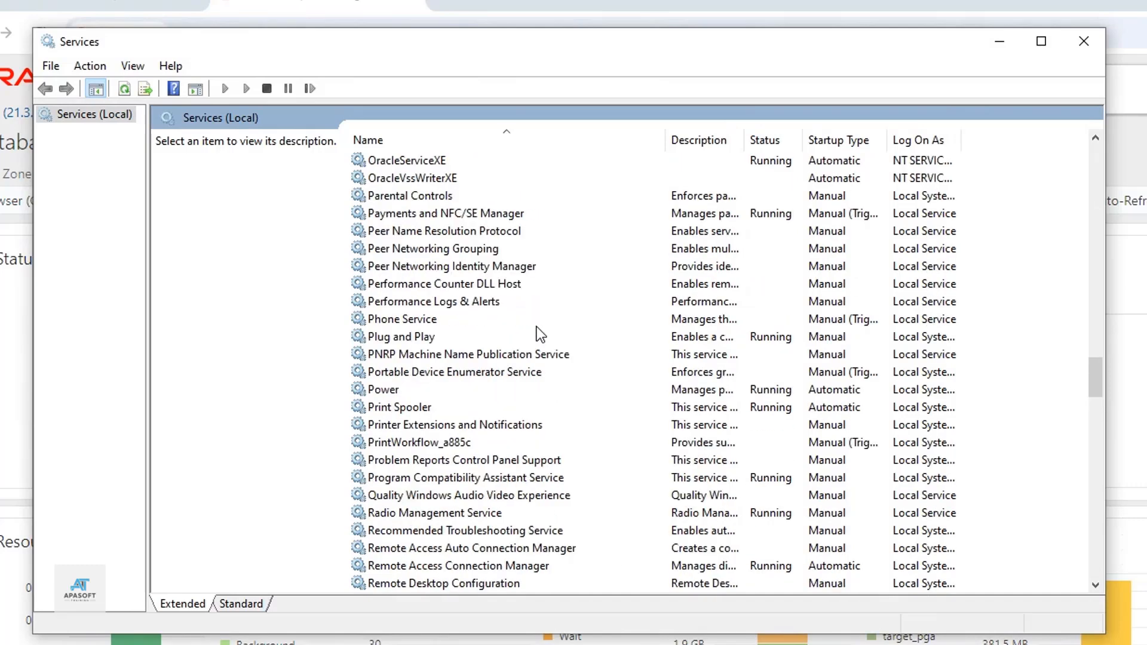